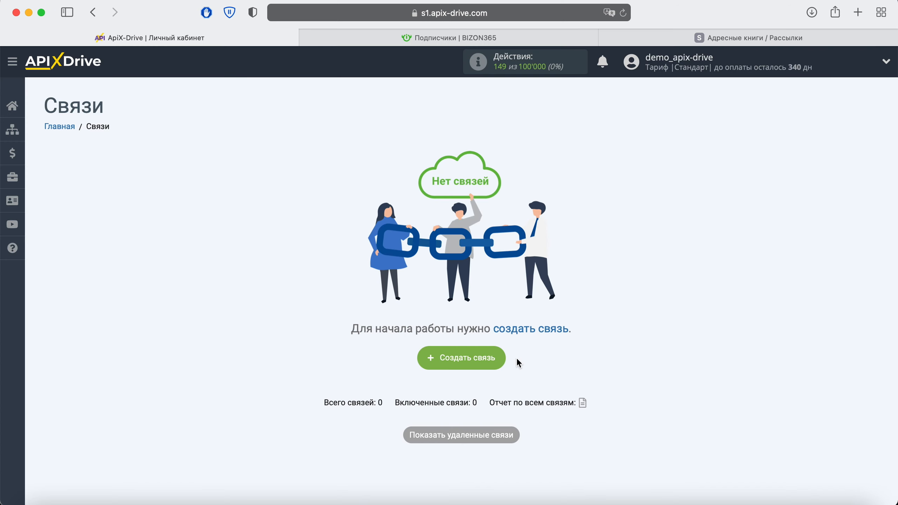
Create a new connection and set Бизон 365 as its data source system
click(500, 361)
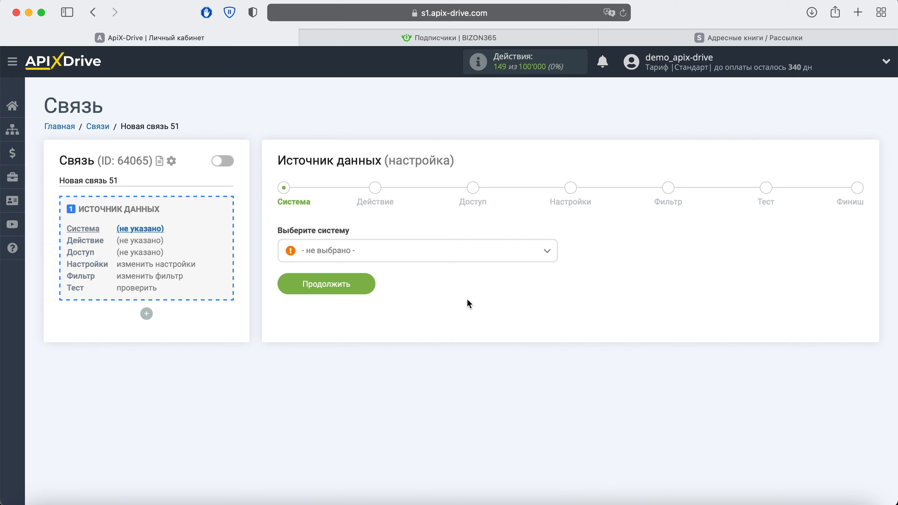
click(457, 256)
scroll(486, 321, down, 20)
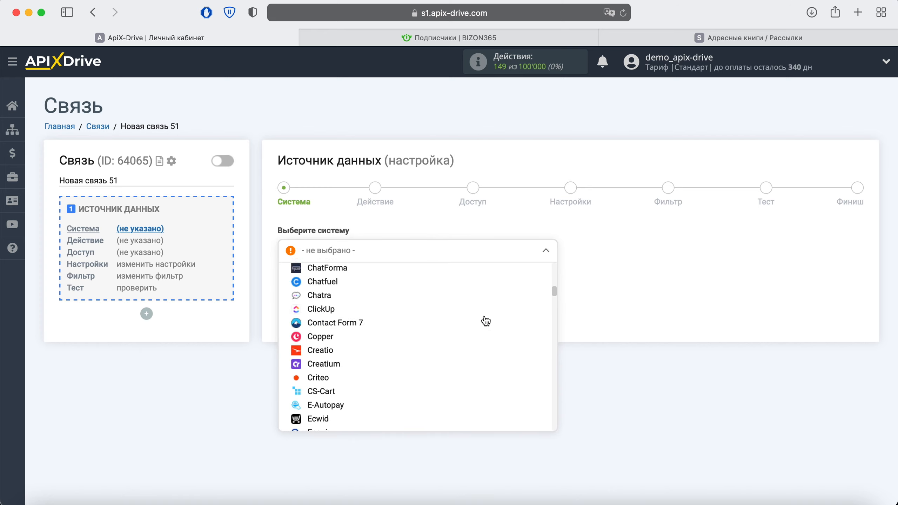
scroll(486, 321, down, 20)
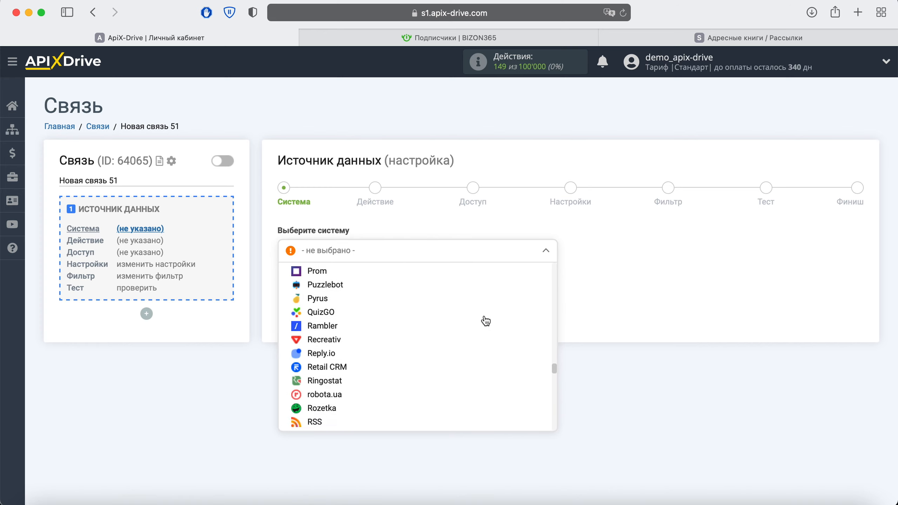
scroll(486, 320, down, 10)
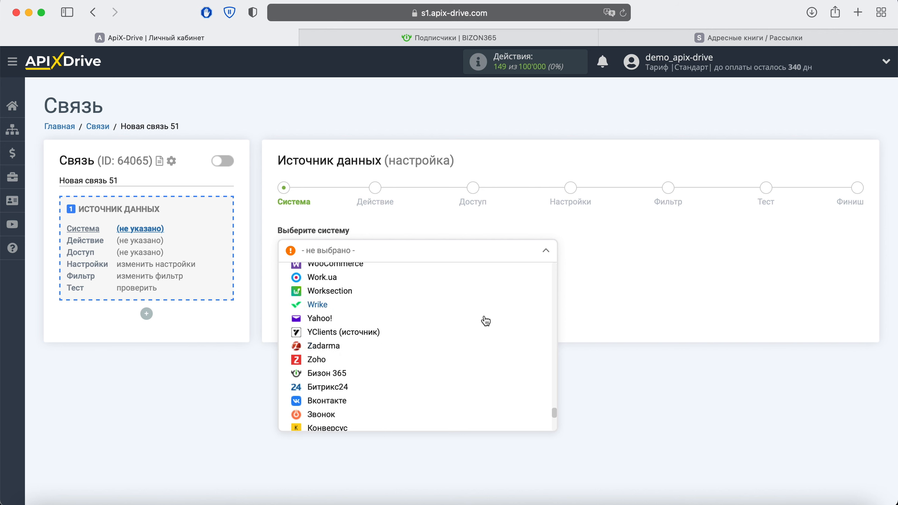
click(334, 355)
click(369, 285)
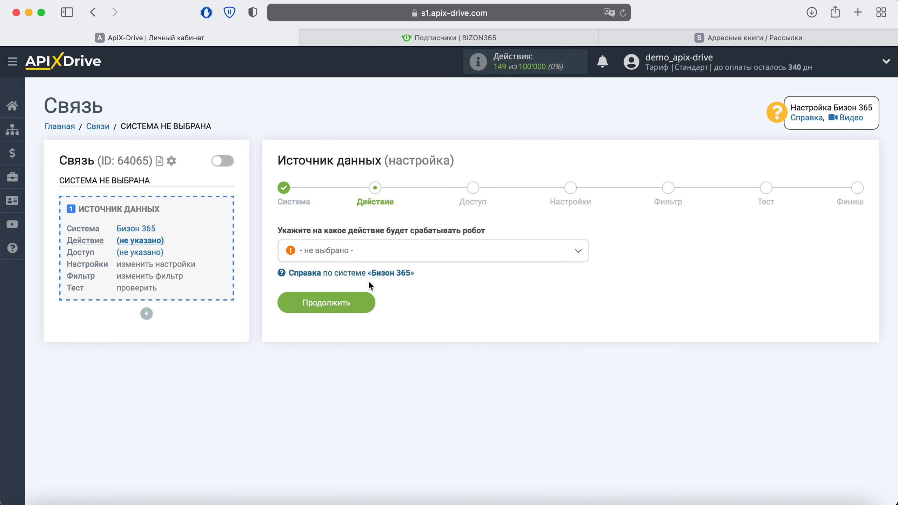
Set the data source action to "Загрузить подписчиков вебинара (новых)" and continue to access setup
click(433, 250)
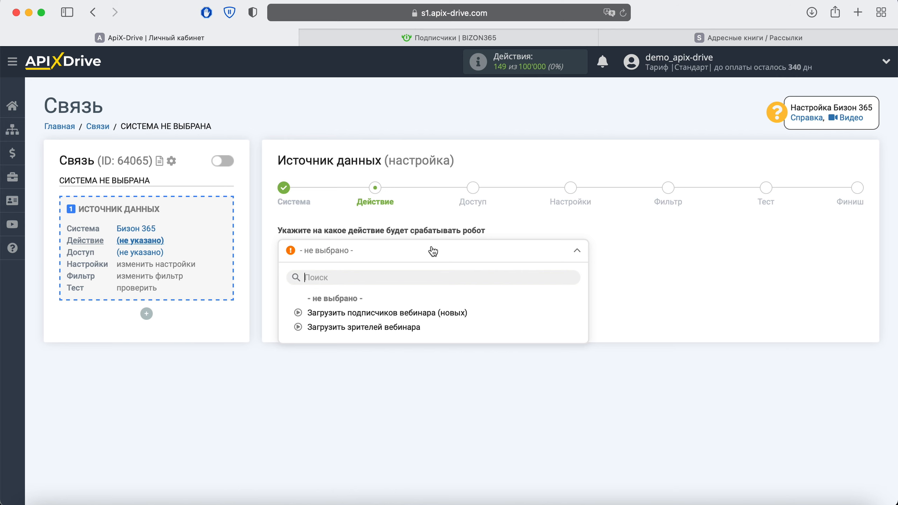
click(401, 312)
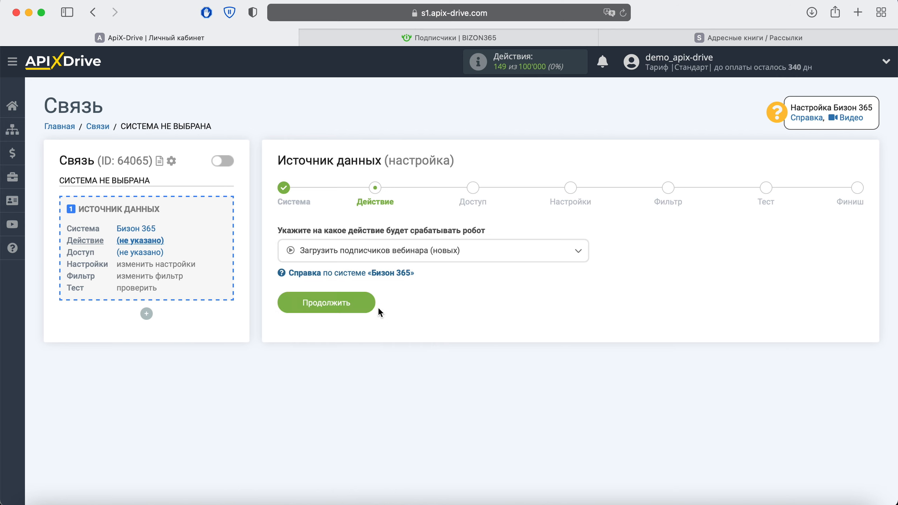
click(359, 301)
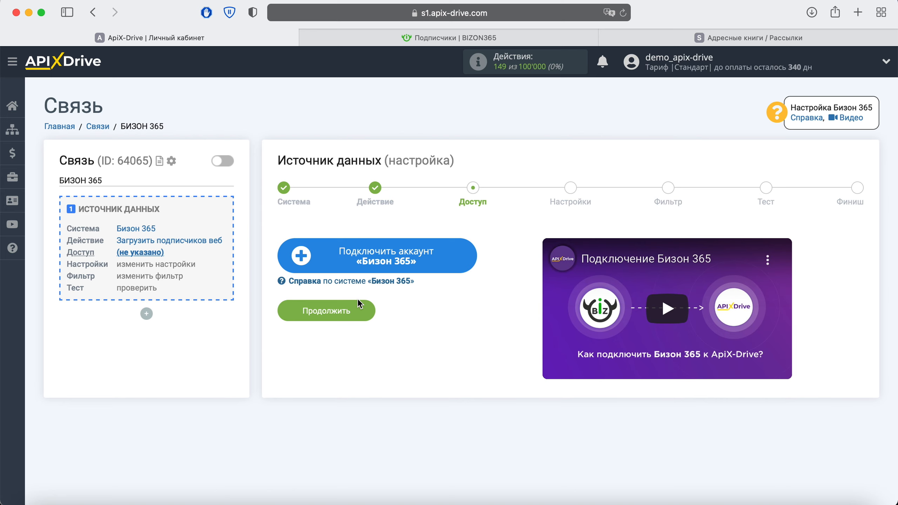
Connect a Бизон 365 account by entering the account login and password, and save the integration
click(459, 250)
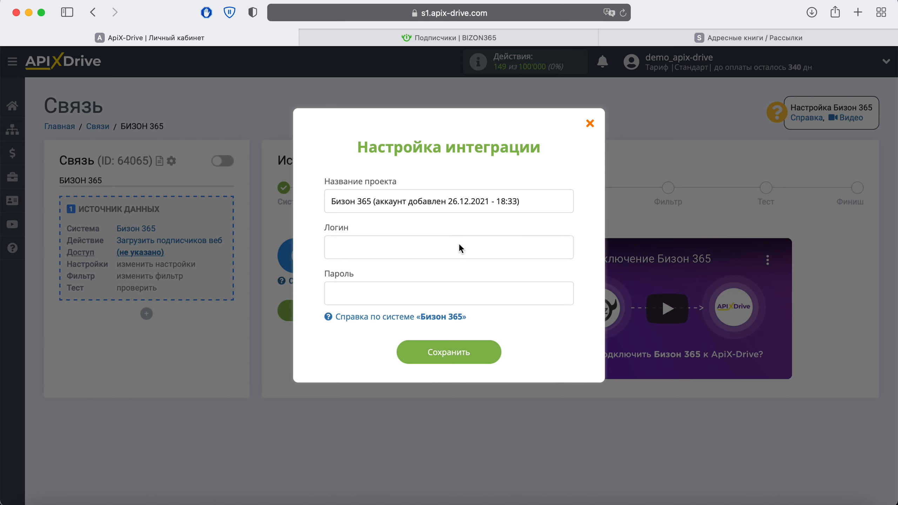
right_click(406, 248)
click(433, 286)
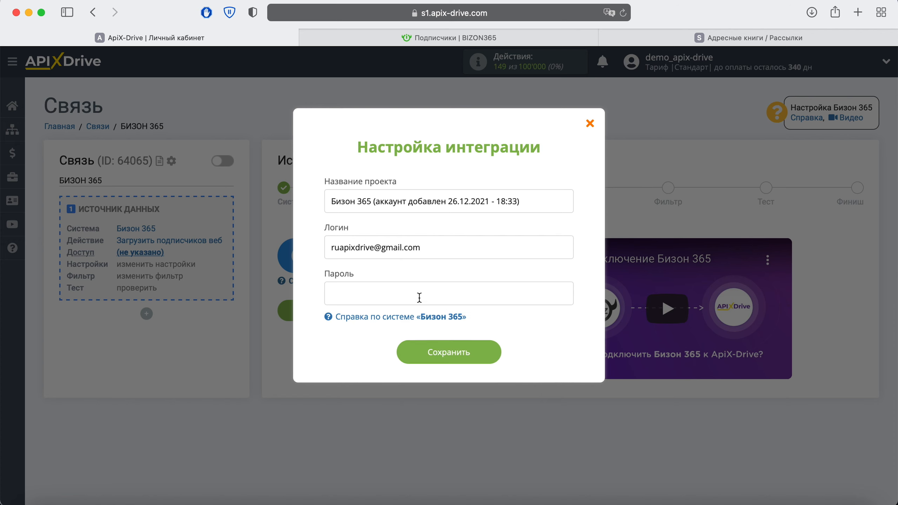
right_click(371, 296)
click(390, 325)
click(492, 351)
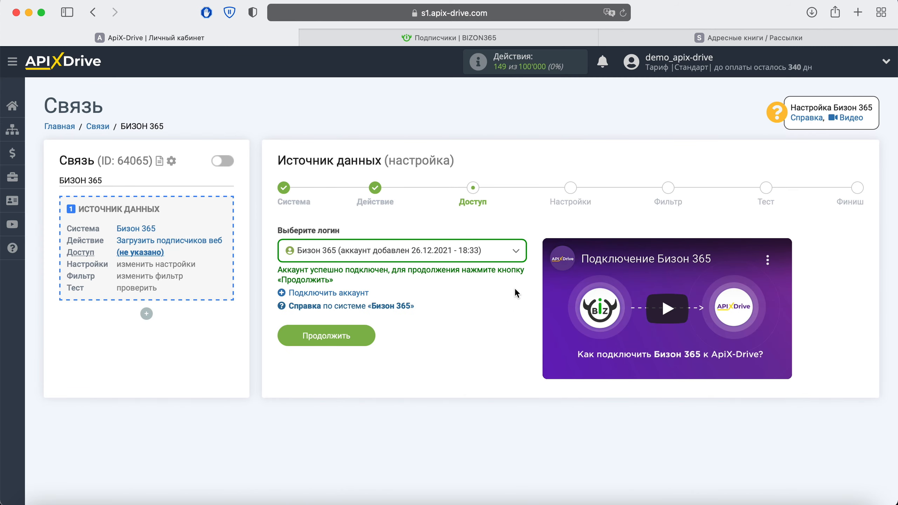
Choose the active Бизон 365 account as the source login and continue to the source settings
click(514, 252)
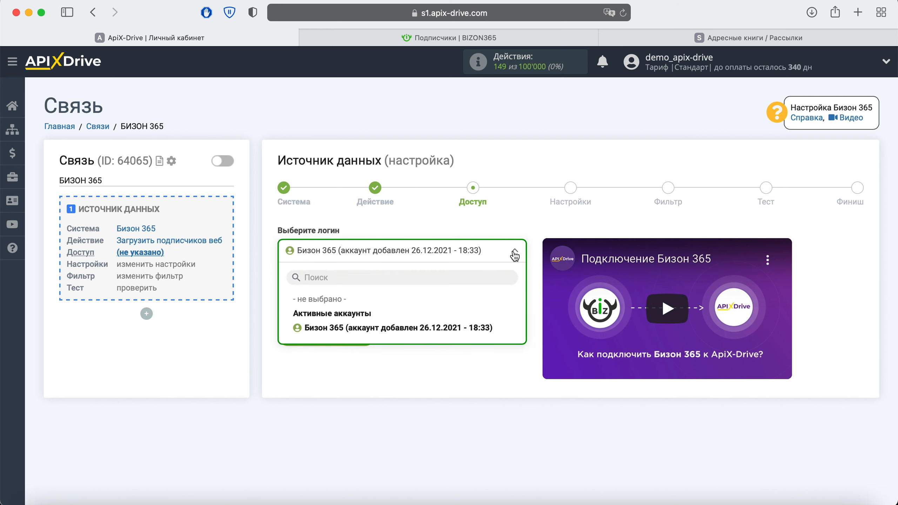
click(394, 328)
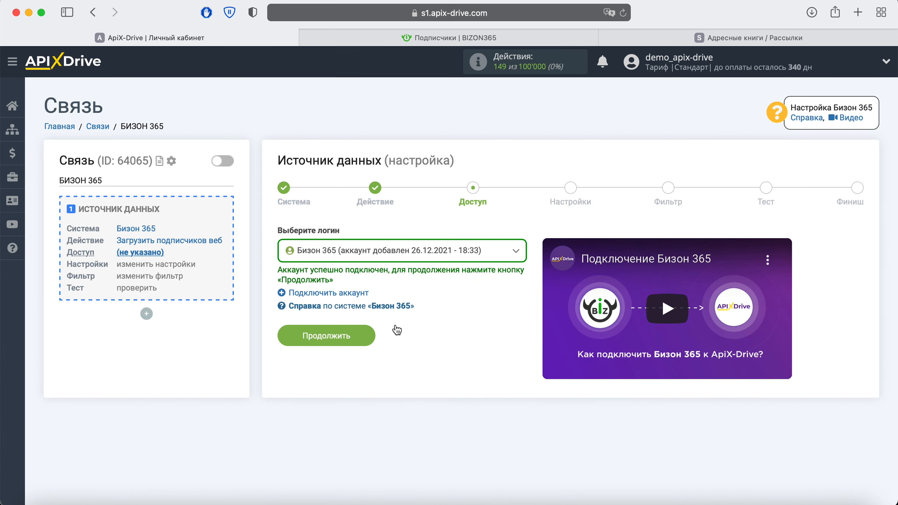
click(363, 336)
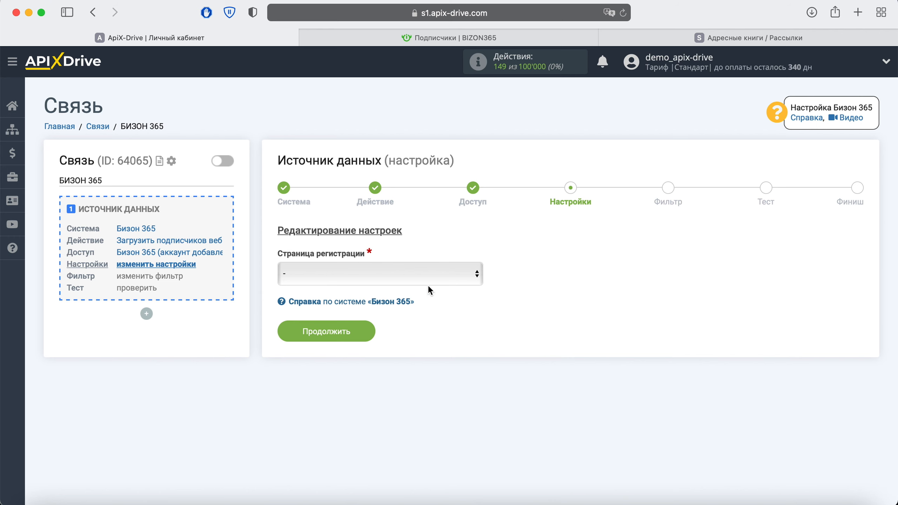
Choose the webinar registration page in the source settings and continue to the filter
click(426, 278)
click(404, 283)
click(356, 336)
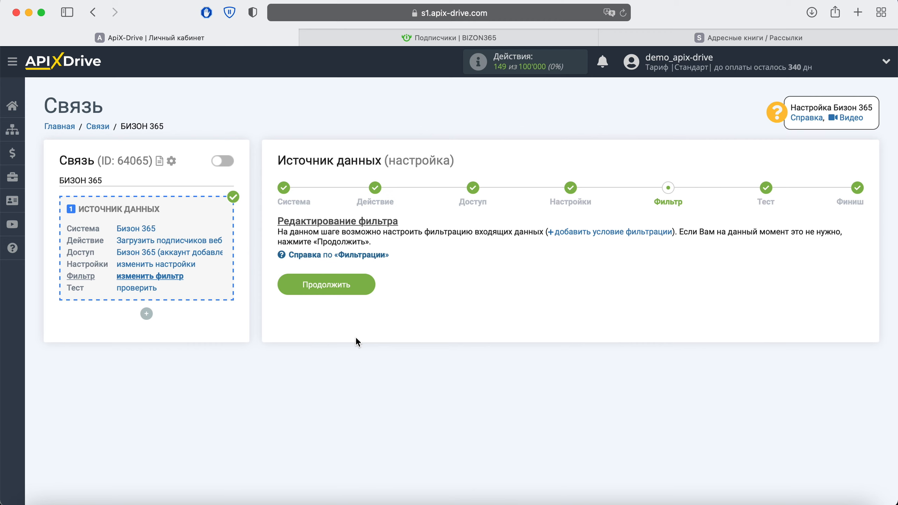
Complete the data source setup without a filter, accepting the test data, and start the data reception setup
click(363, 291)
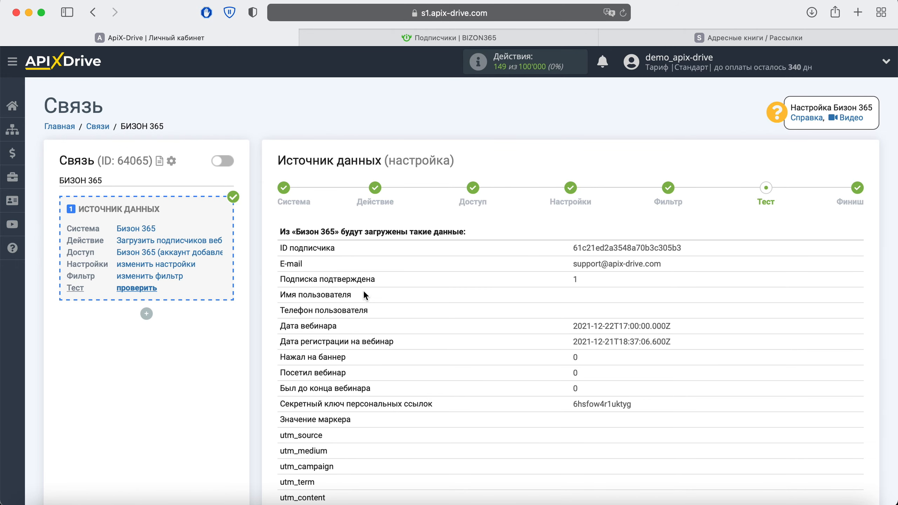
scroll(363, 291, down, 5)
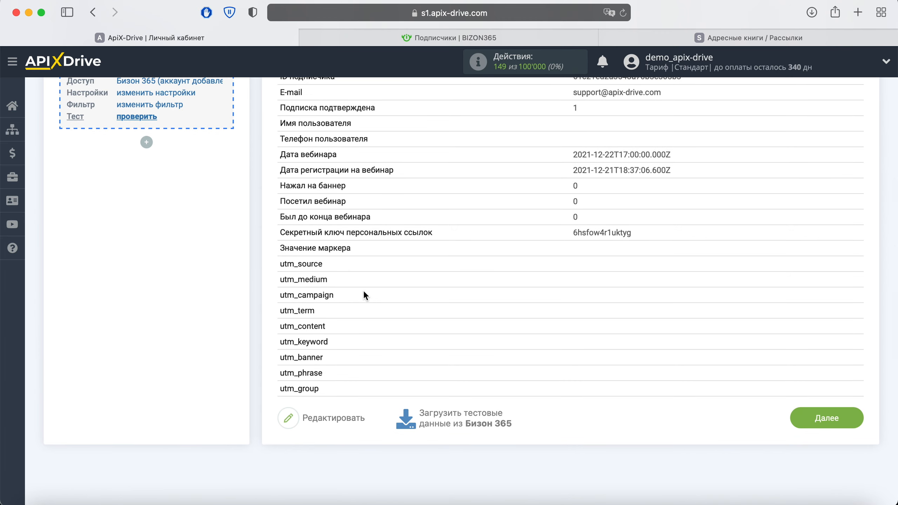
click(832, 417)
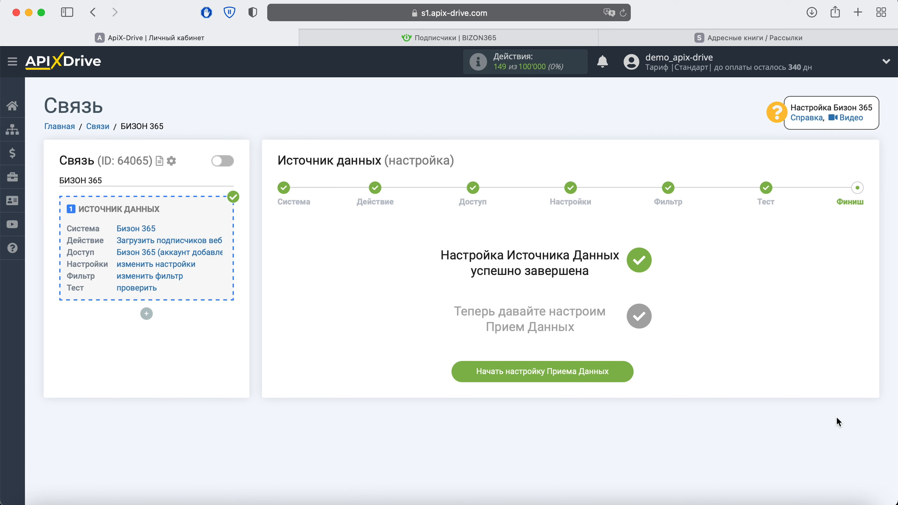
click(565, 372)
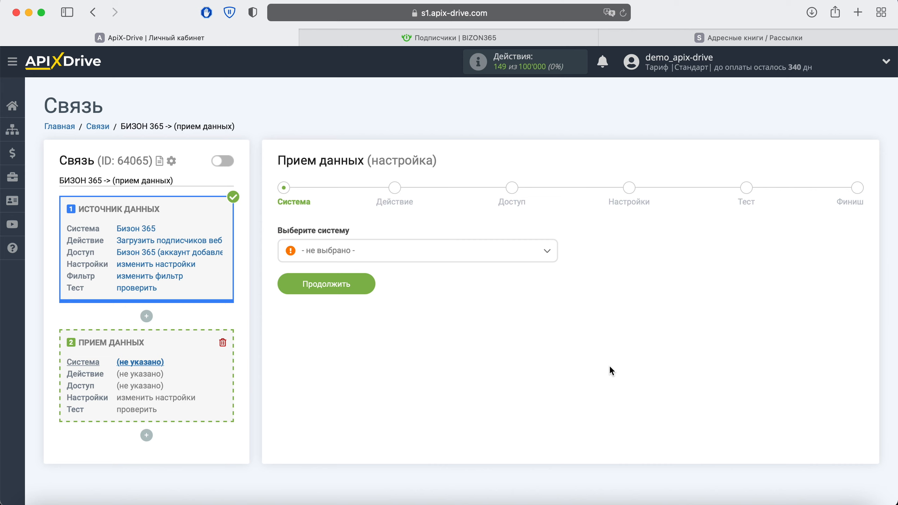
Set SendPulse as the system that receives the data and continue to its action
click(523, 251)
scroll(496, 353, down, 2)
scroll(496, 354, down, 20)
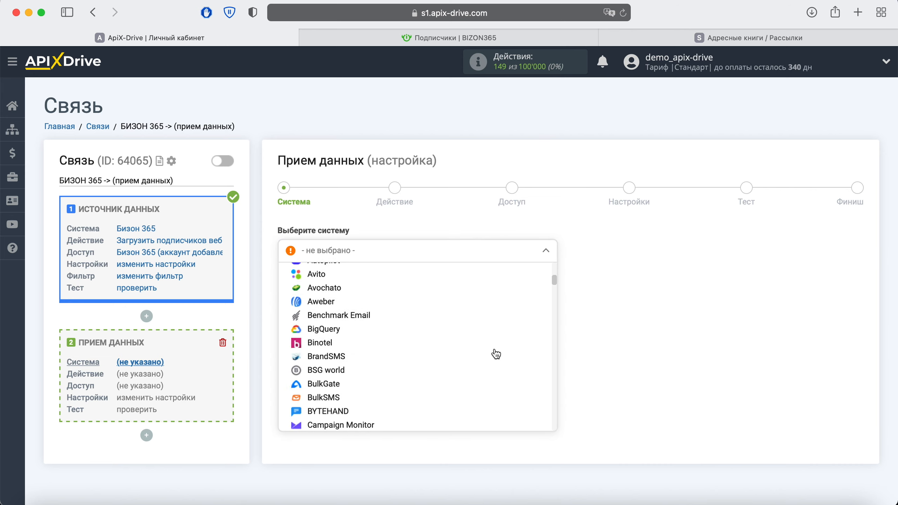
scroll(495, 353, down, 20)
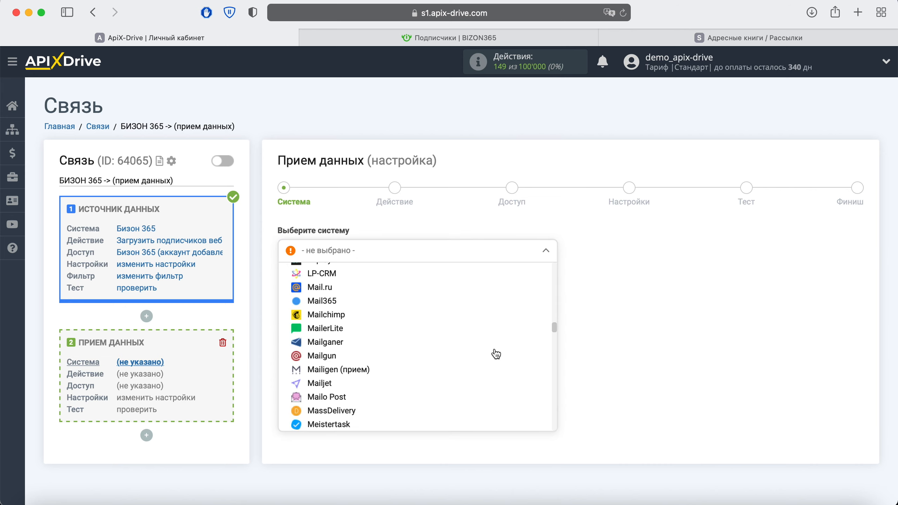
scroll(495, 353, down, 10)
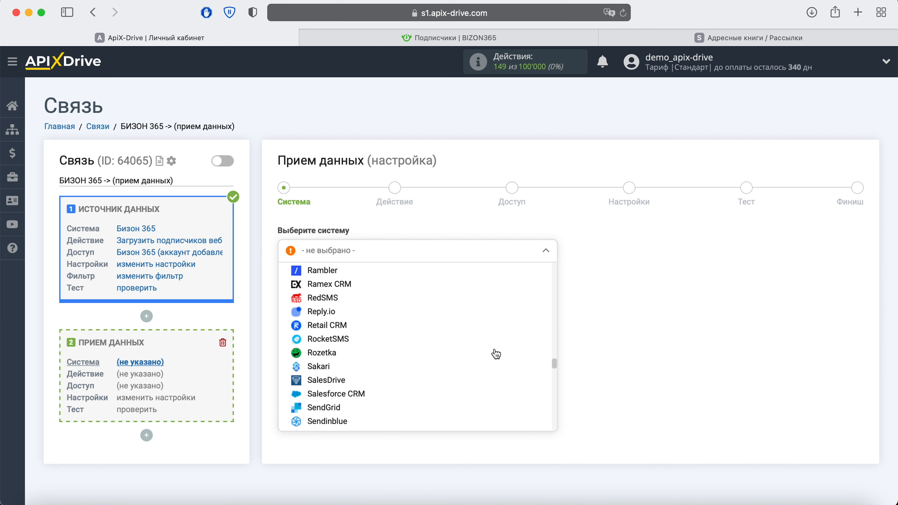
click(339, 370)
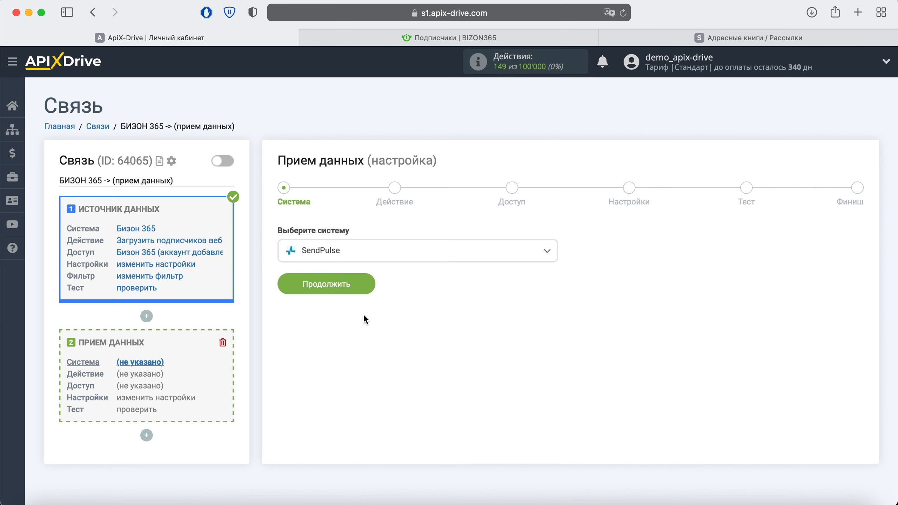
click(362, 285)
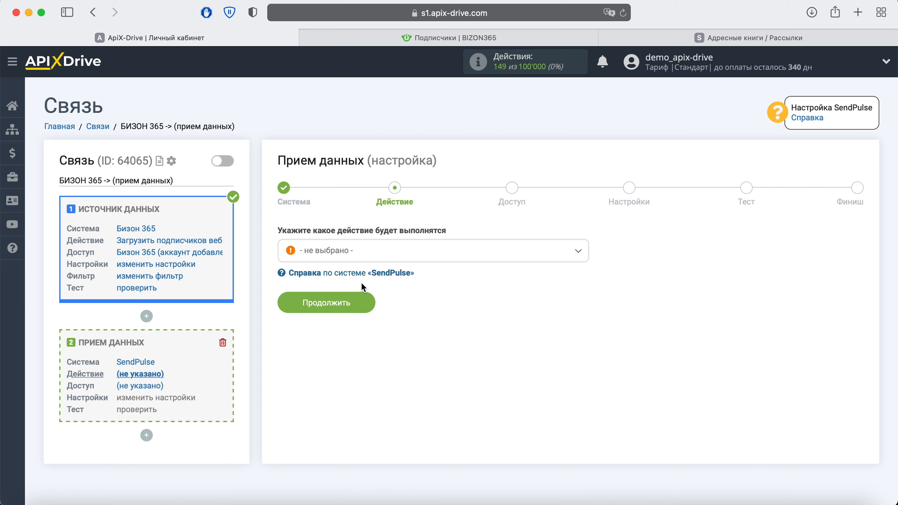
Set the SendPulse action to "Добавить новый E-mail" and continue to access setup
click(390, 251)
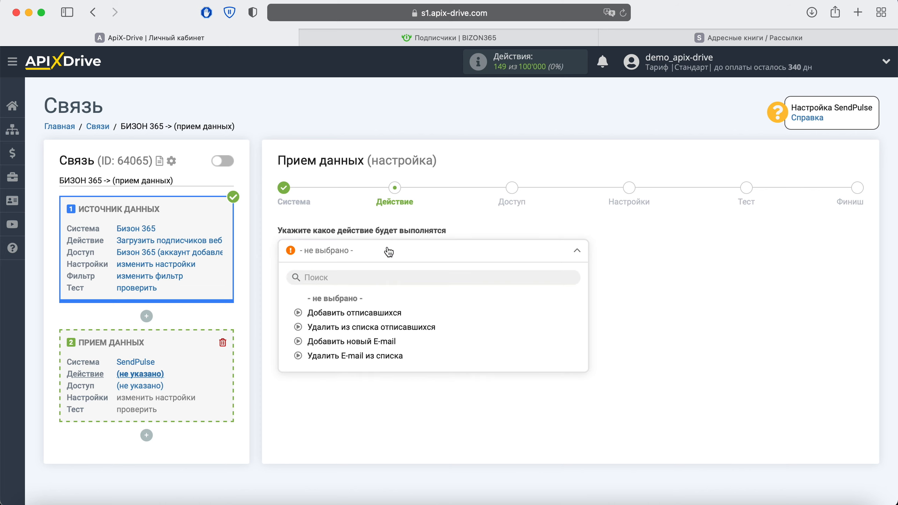
click(377, 341)
click(367, 313)
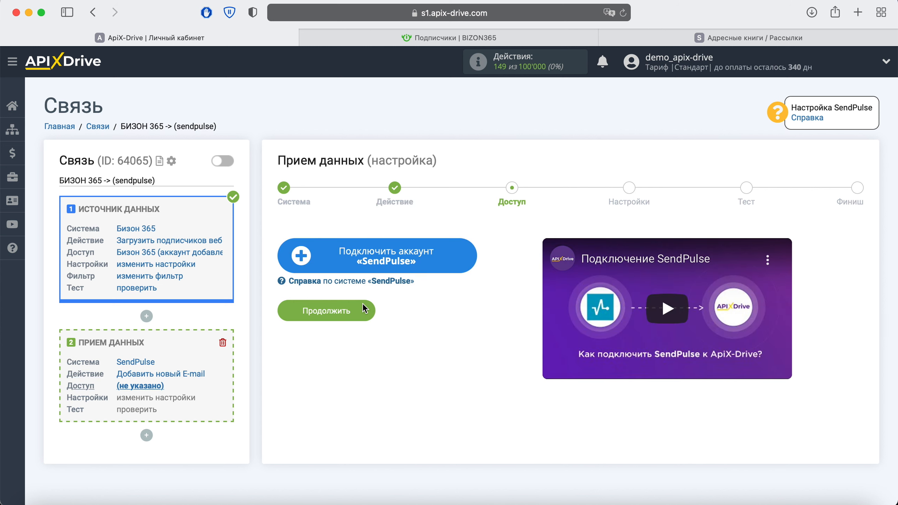
Start connecting a SendPulse account and open the API section of the account settings in SendPulse
click(465, 261)
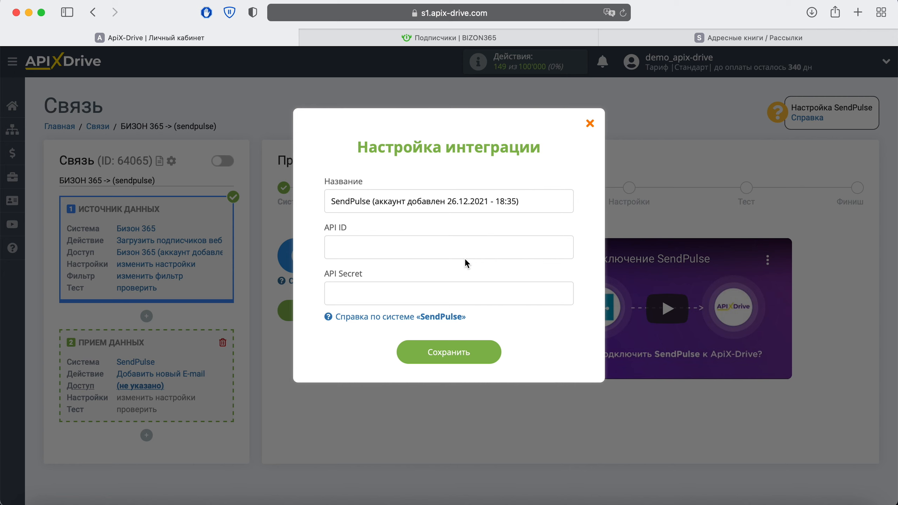
click(695, 42)
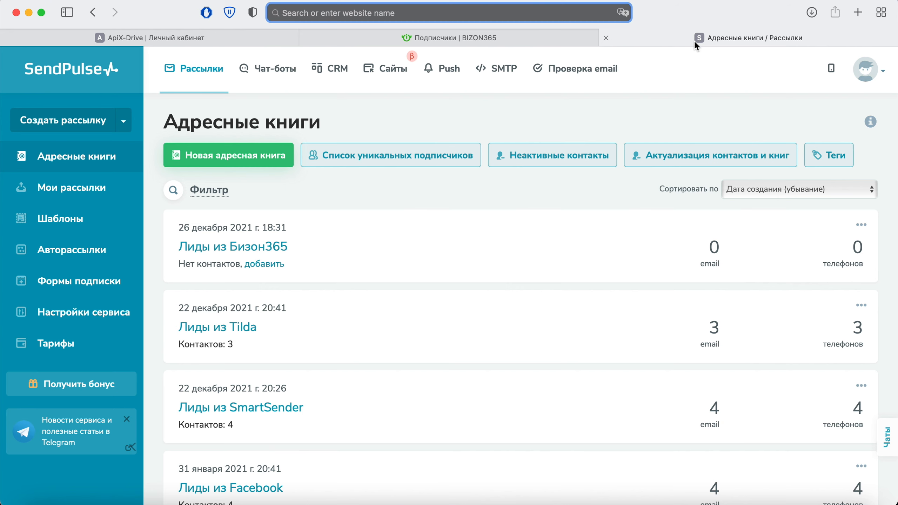
click(882, 76)
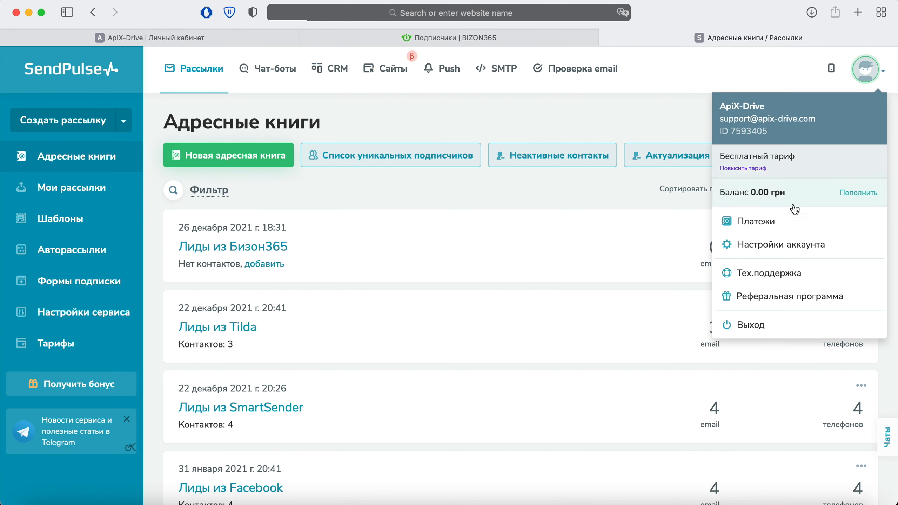
click(791, 244)
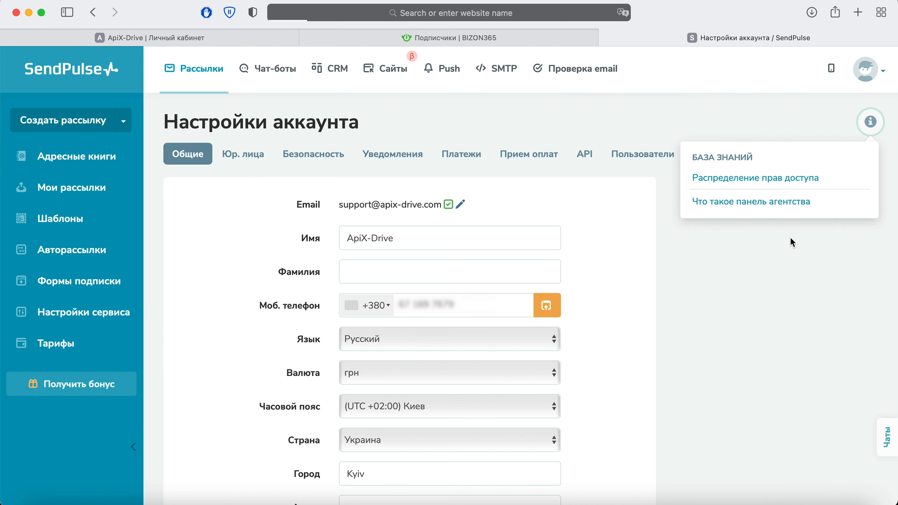
click(587, 156)
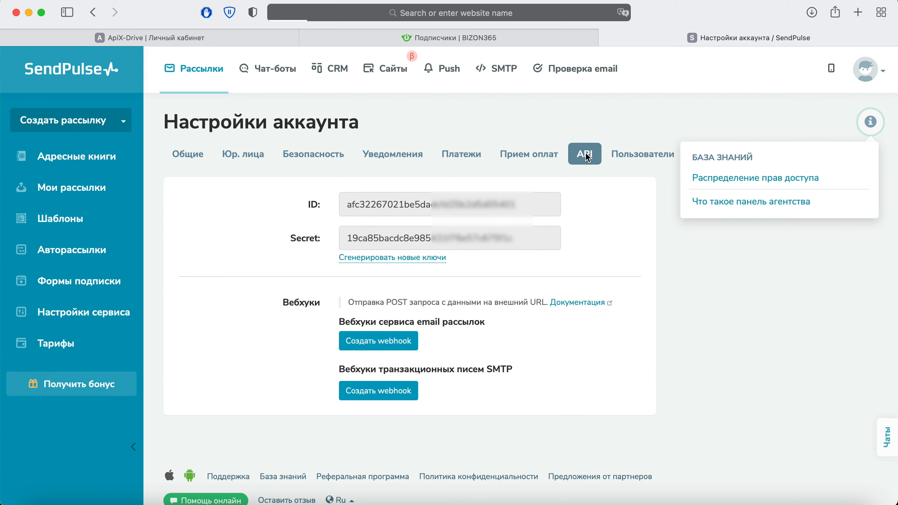
Copy the API ID from SendPulse and paste it into the API ID field of the ApiX-Drive integration form
drag(516, 204, 346, 214)
right_click(361, 205)
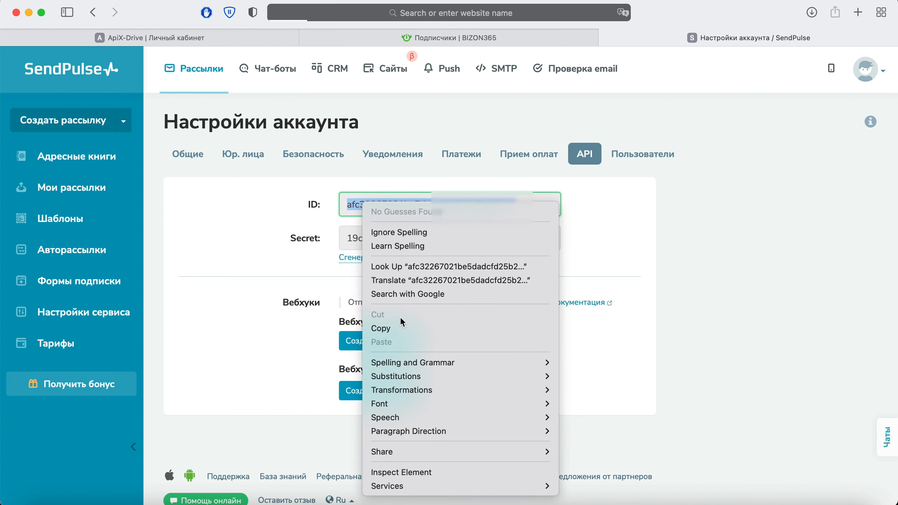
click(402, 328)
click(236, 42)
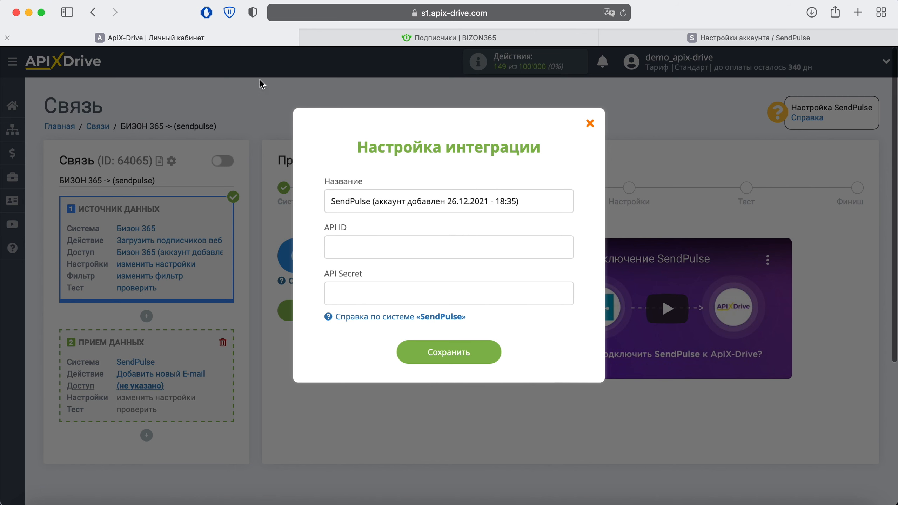
right_click(367, 248)
click(389, 281)
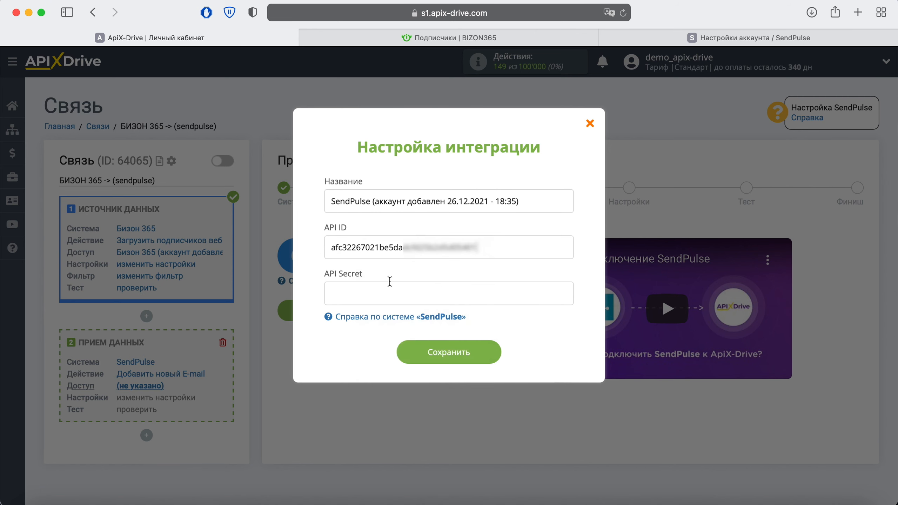
Copy the API Secret from SendPulse, paste it into the API Secret field of the ApiX-Drive integration form and save the form
click(688, 40)
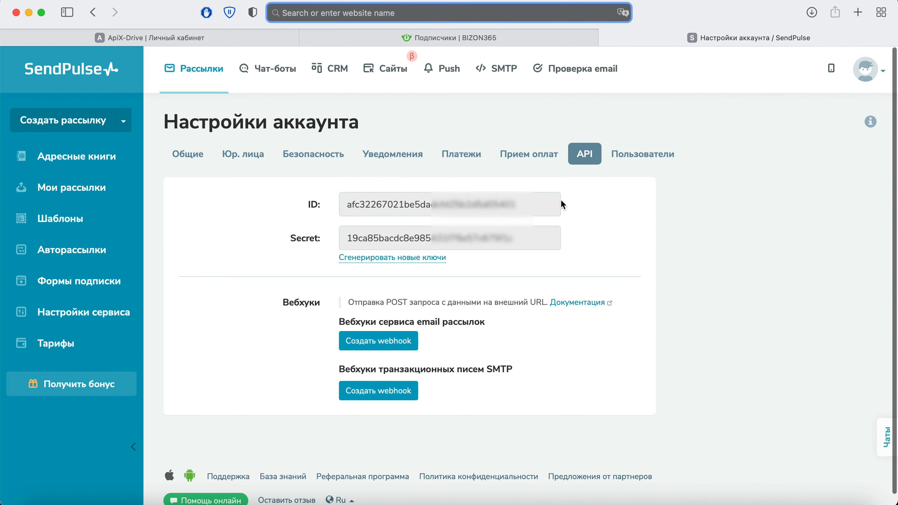
drag(513, 239, 344, 240)
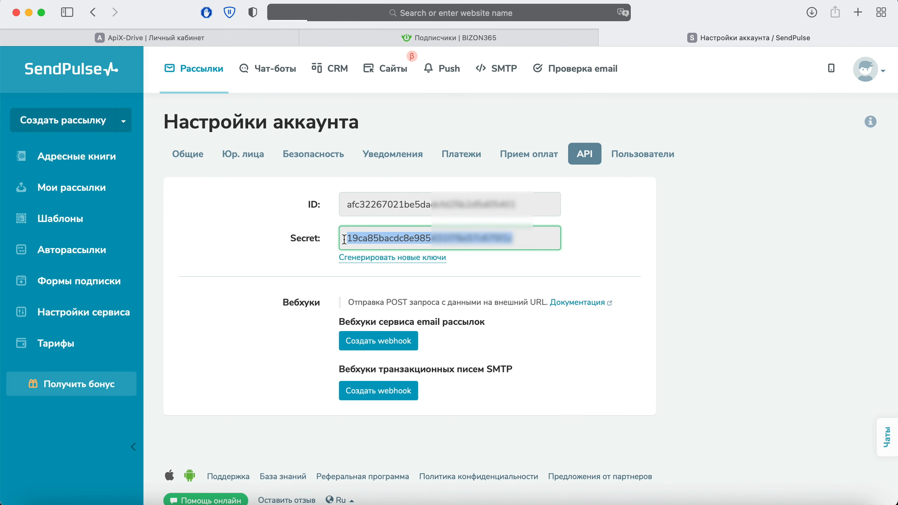
right_click(372, 238)
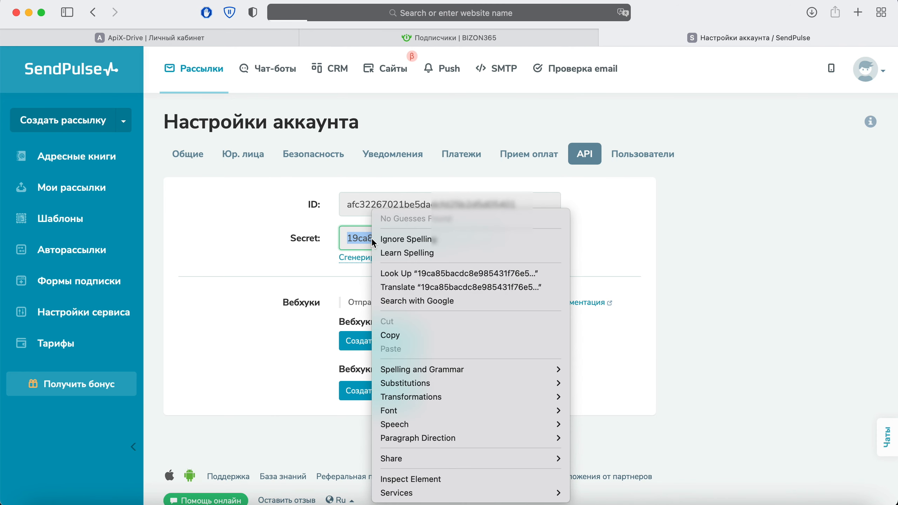
click(403, 331)
click(215, 38)
click(366, 300)
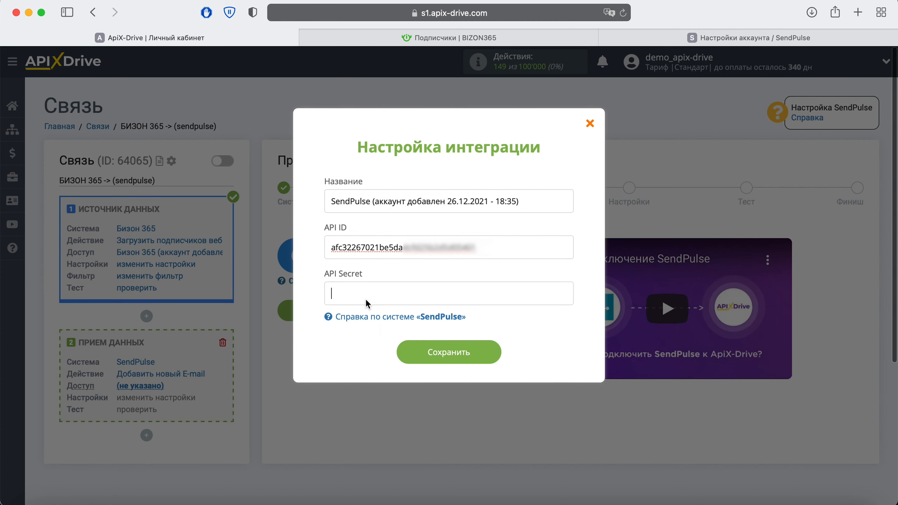
right_click(367, 300)
click(386, 333)
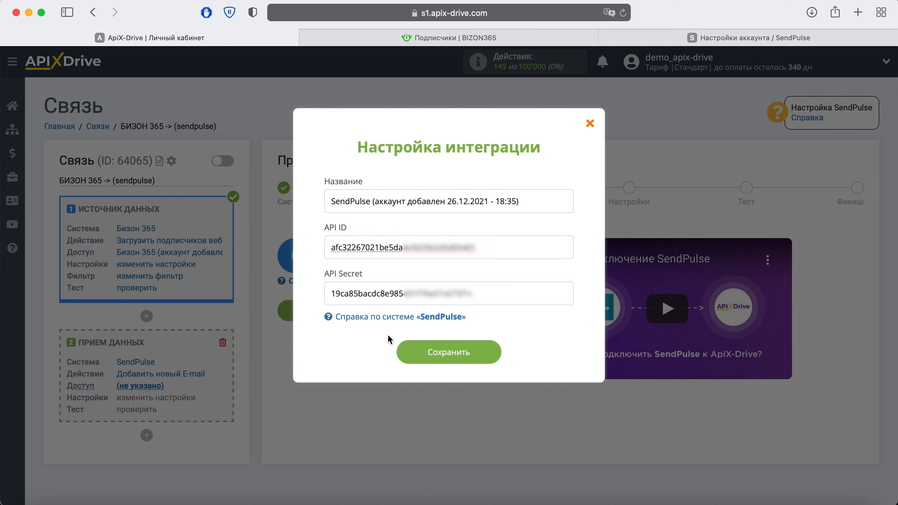
click(482, 357)
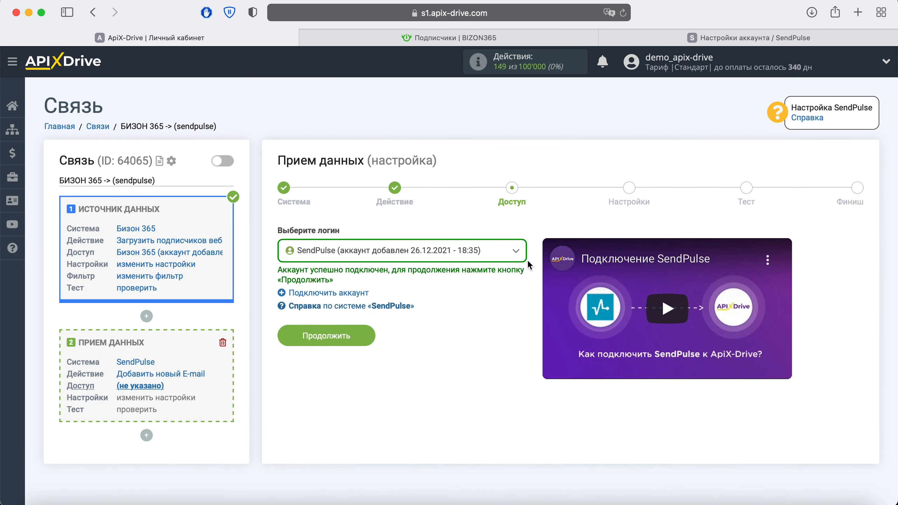
Select the newly connected SendPulse account as the login and continue to the data reception settings
click(515, 252)
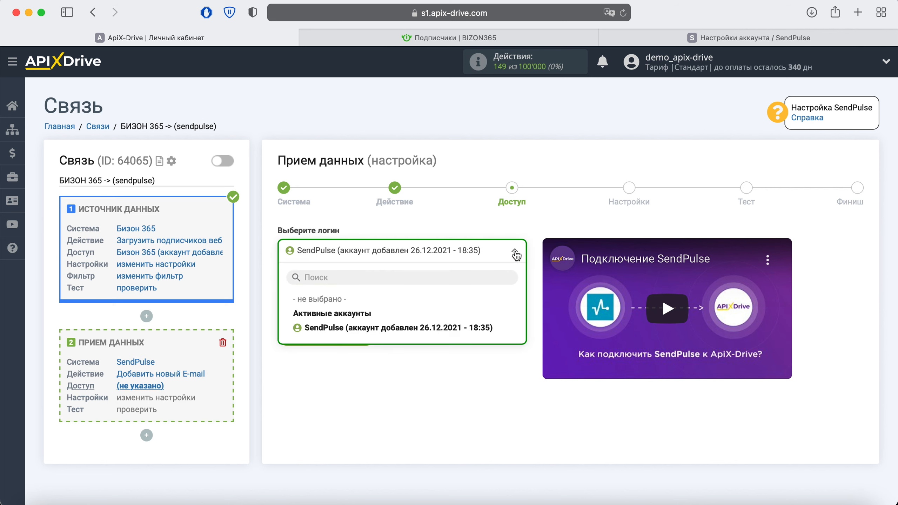
click(383, 328)
click(364, 335)
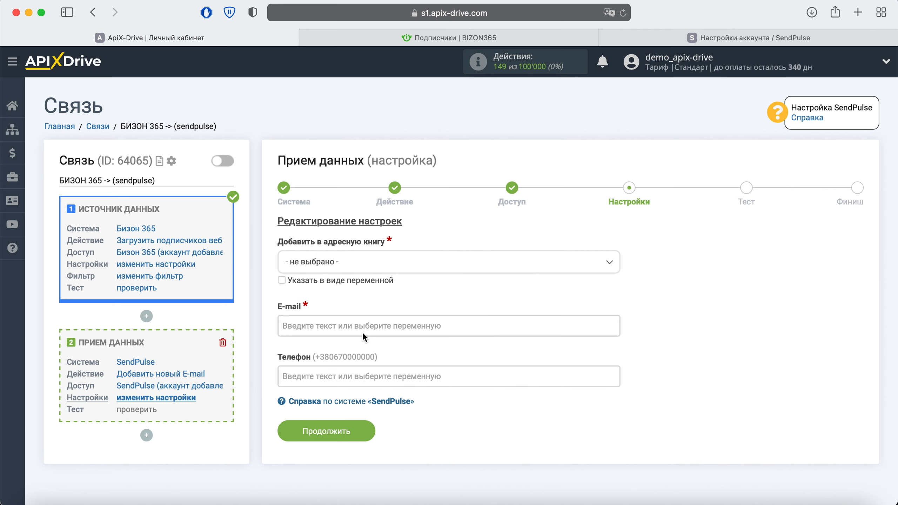
Set the address book to "Лиды из Бизон365", assign the Бизон 365 E-mail variable to the E-mail field and continue to the test
click(359, 265)
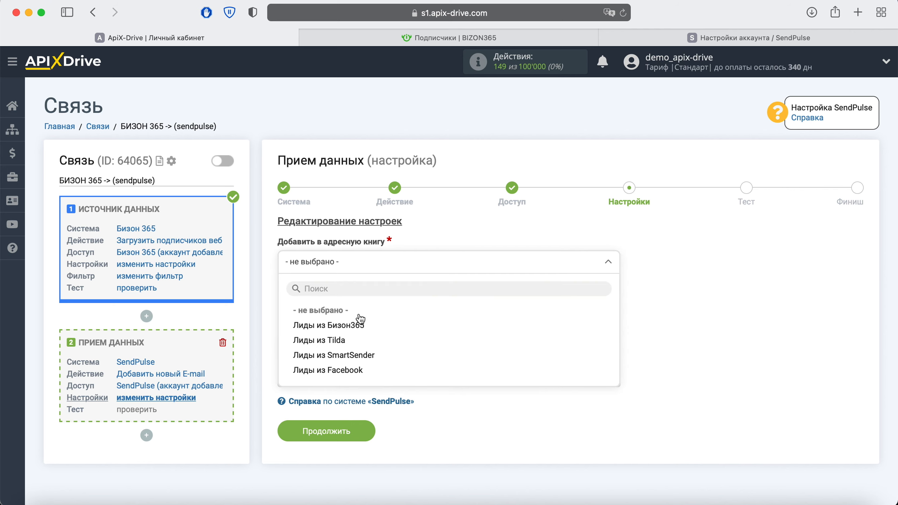
click(359, 325)
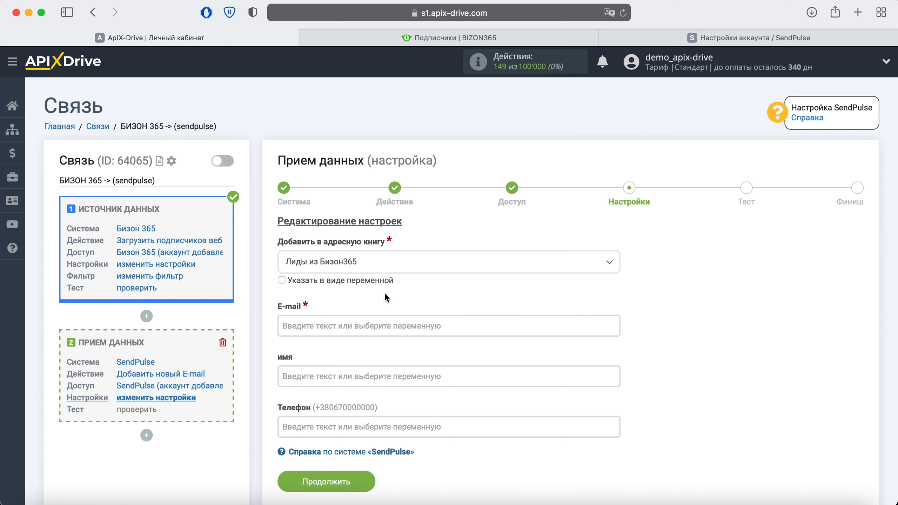
click(327, 328)
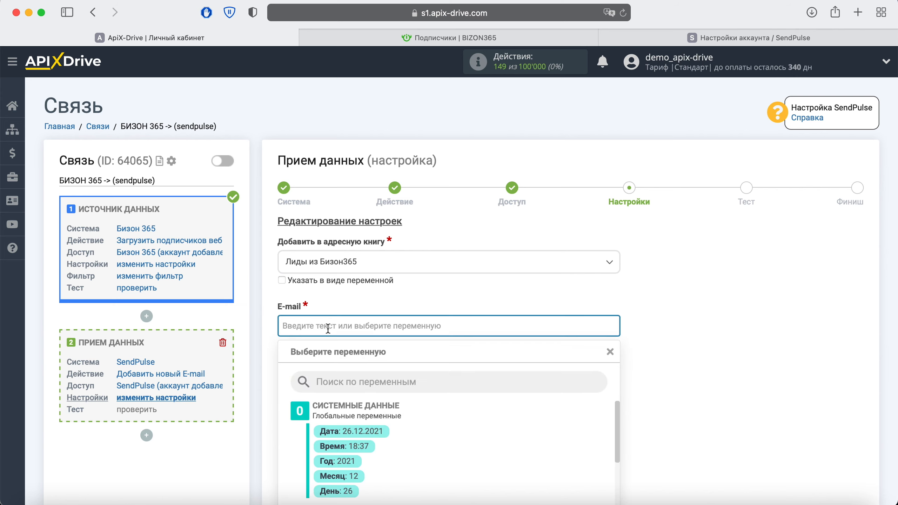
scroll(519, 408, down, 5)
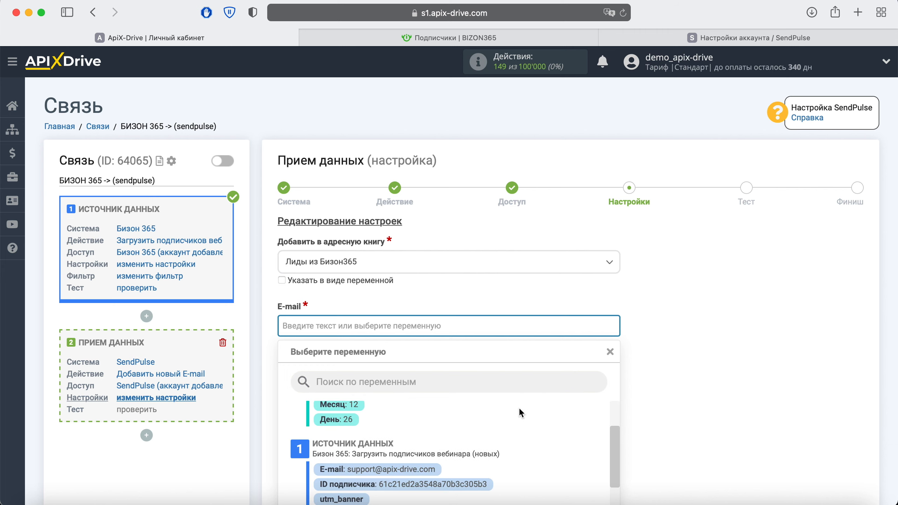
click(428, 442)
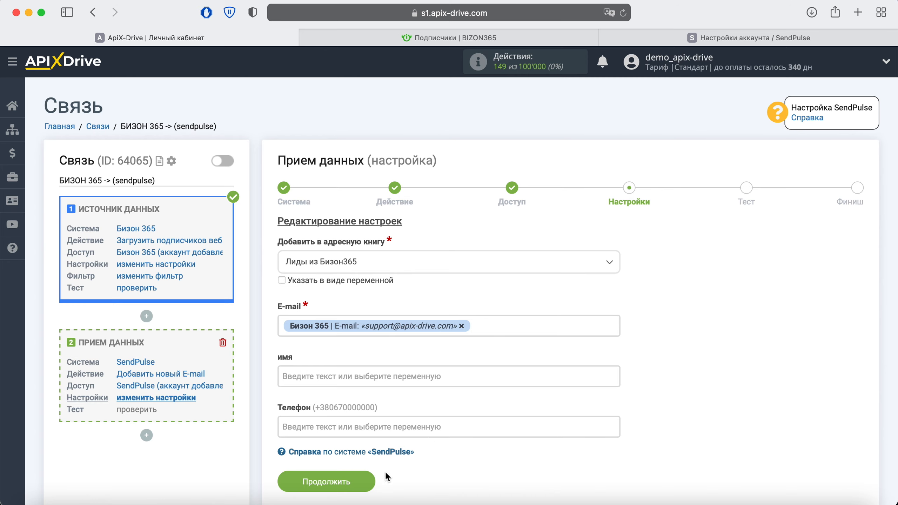
click(365, 480)
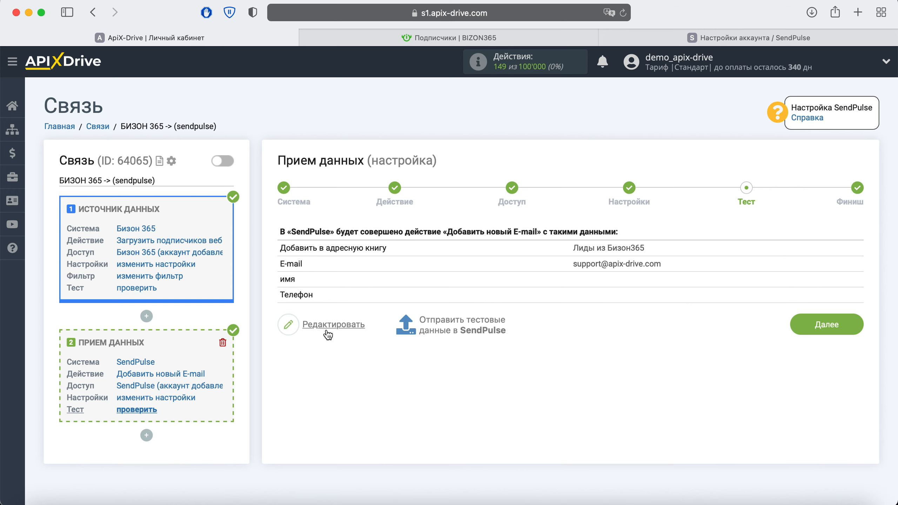
Send test data to SendPulse and check the new contact in its "Лиды из Бизон365" address book
click(461, 318)
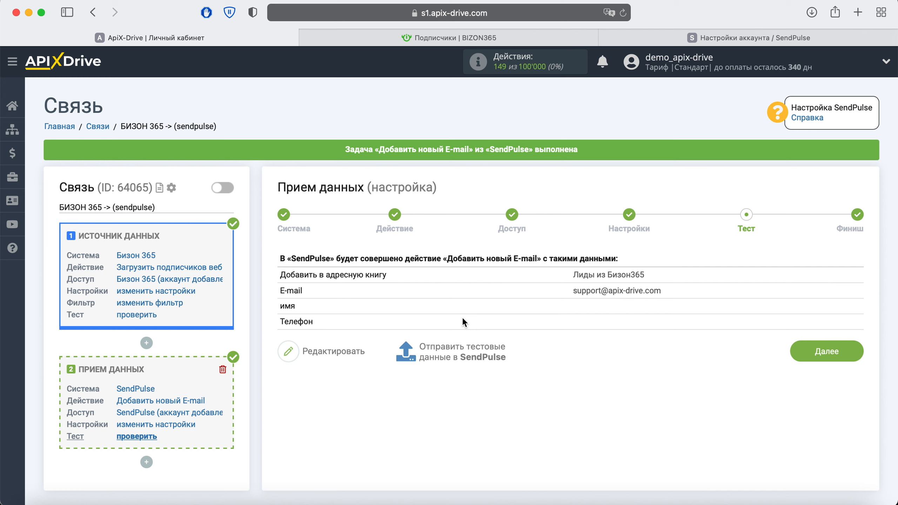
click(603, 37)
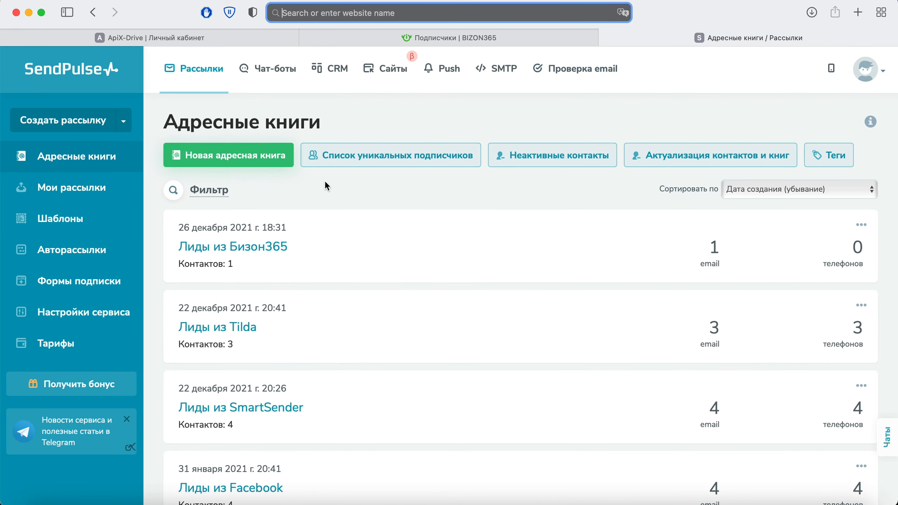
click(259, 250)
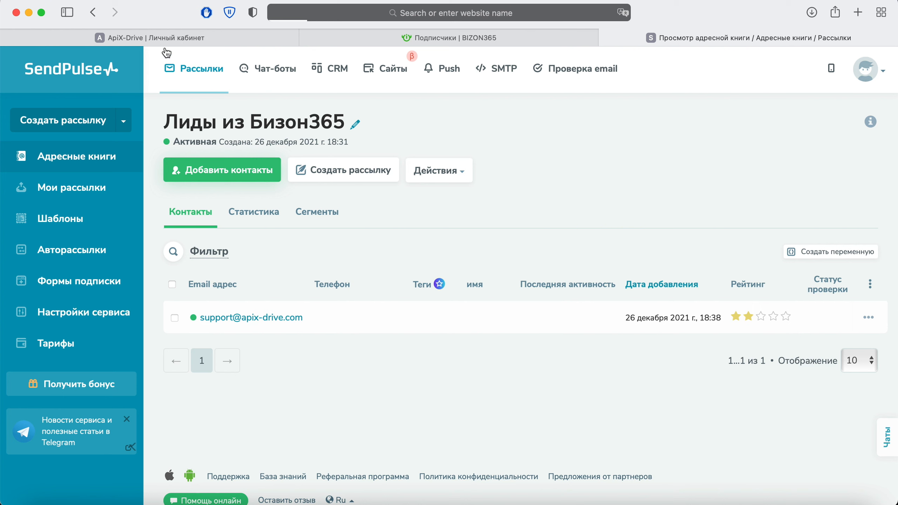
Return to ApiX-Drive, finish the data reception setup and enable automatic updating of the connection
click(166, 38)
click(859, 355)
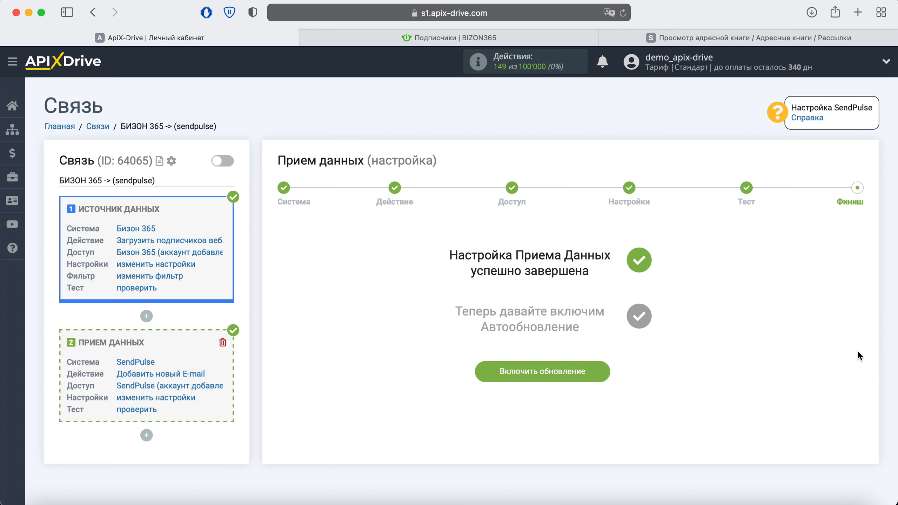
click(593, 372)
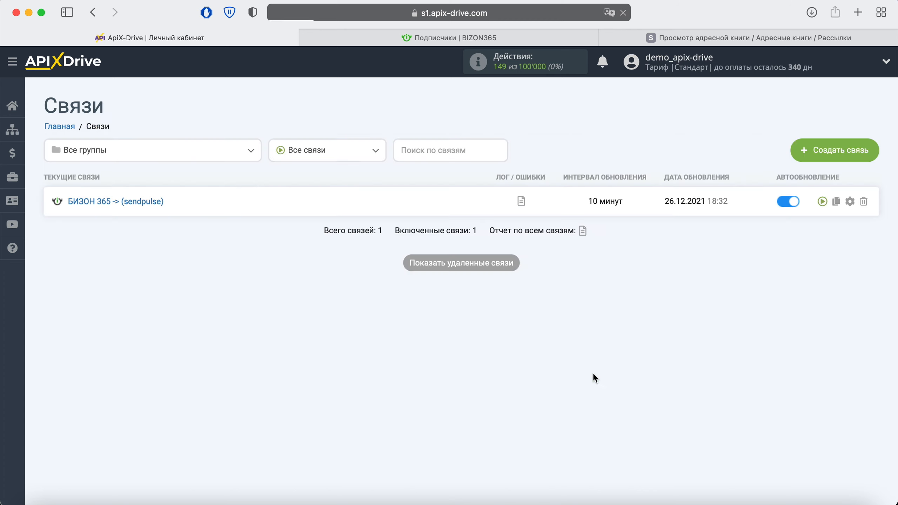
Set the update interval of the БИЗОН 365 -> (sendpulse) connection to 5 minutes and save its settings
click(849, 202)
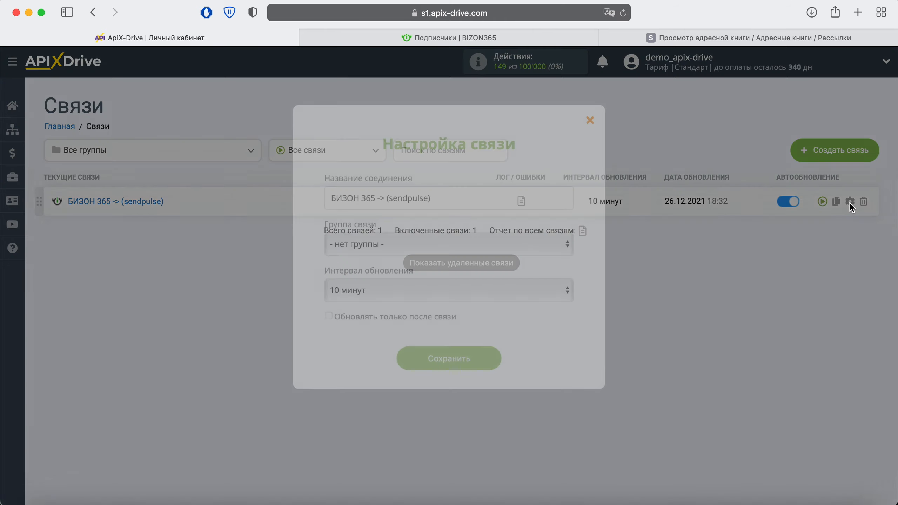
click(505, 288)
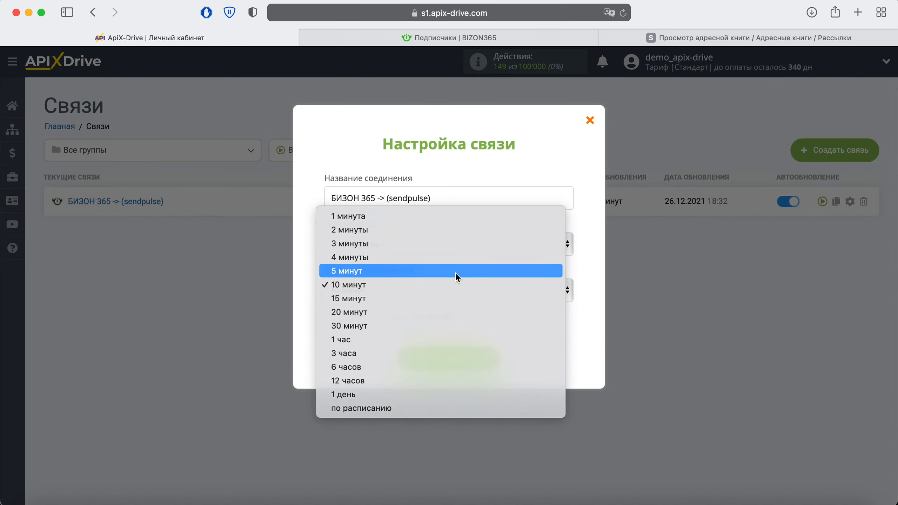
click(455, 272)
click(484, 365)
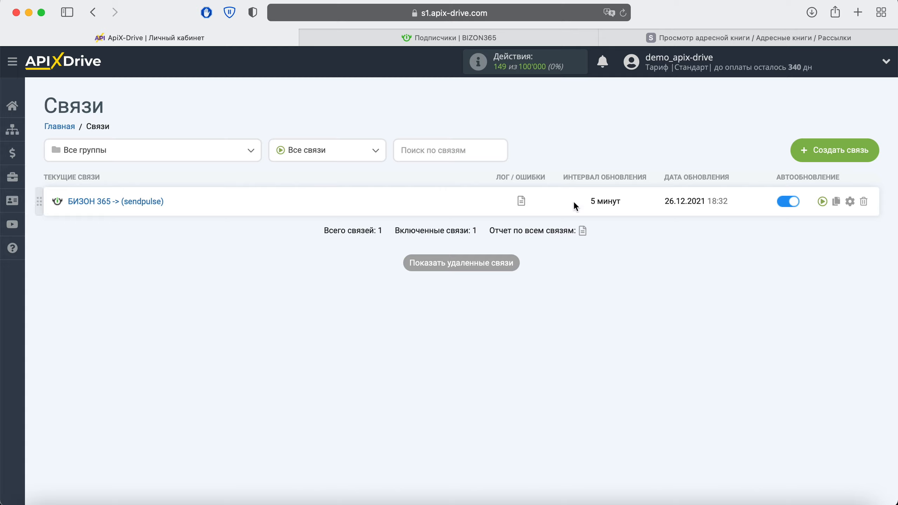